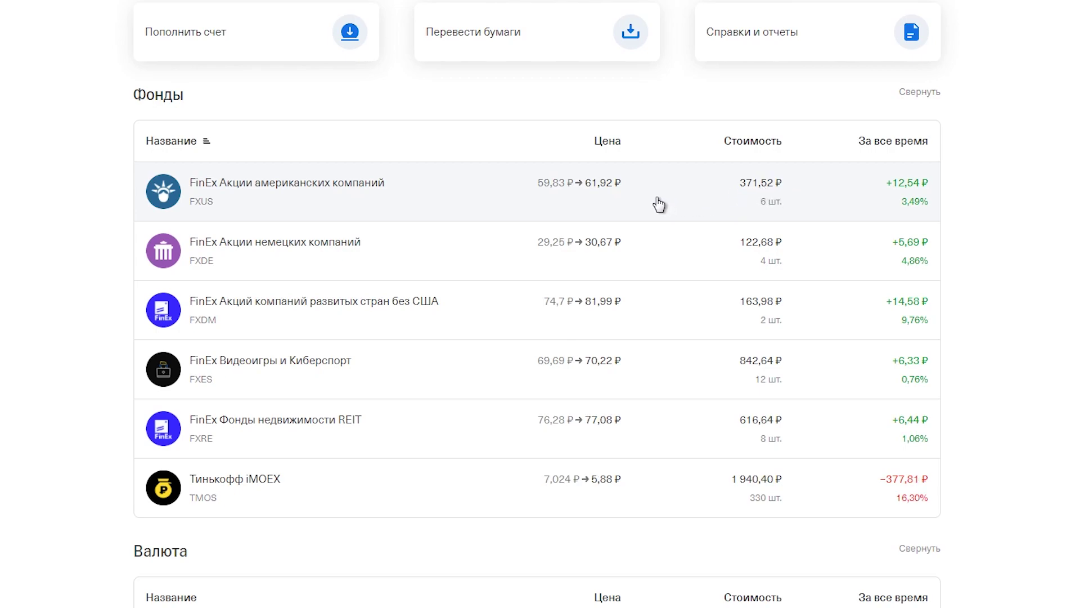
Open the FinEx Акции американских компаний fund, view its one-month and half-year charts, and measure the price change from 4 to 27 January 2022
{"action": "left_click", "coordinate": [287, 182]}
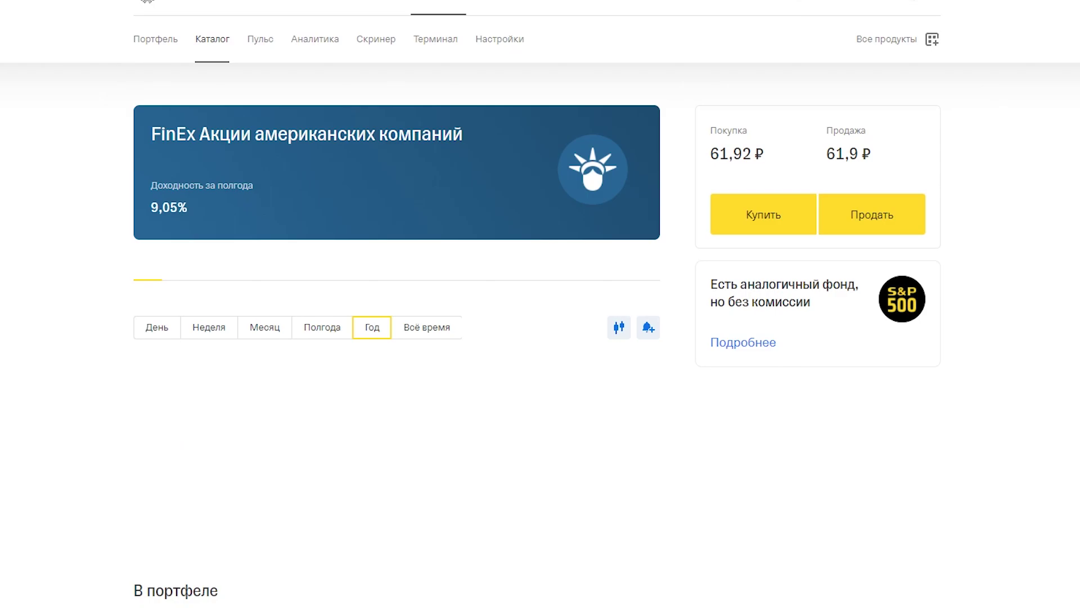
{"action": "left_click", "coordinate": [259, 330]}
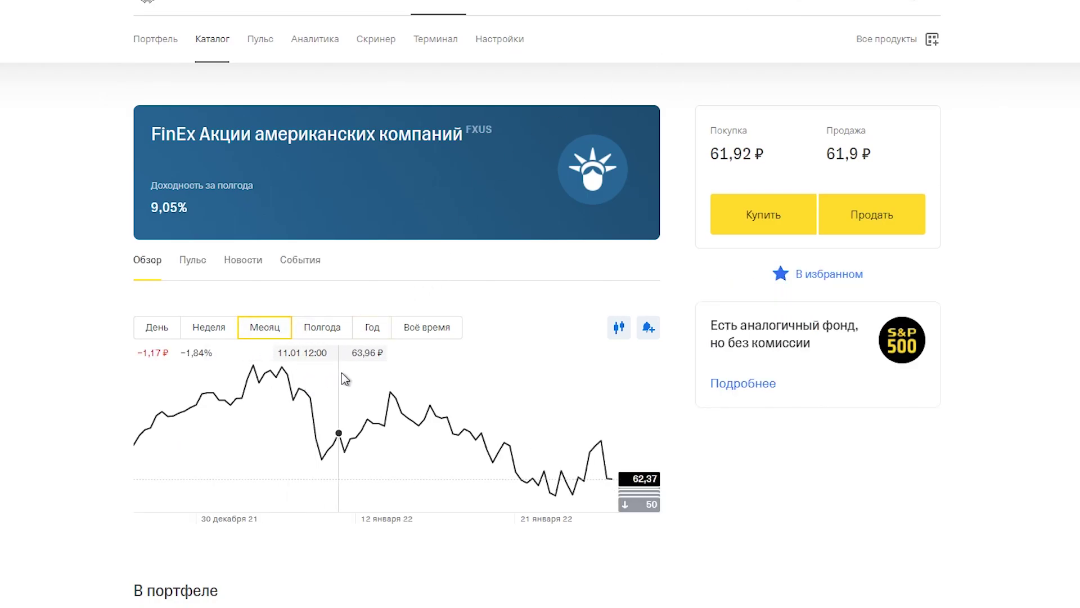
{"action": "left_click", "coordinate": [325, 334]}
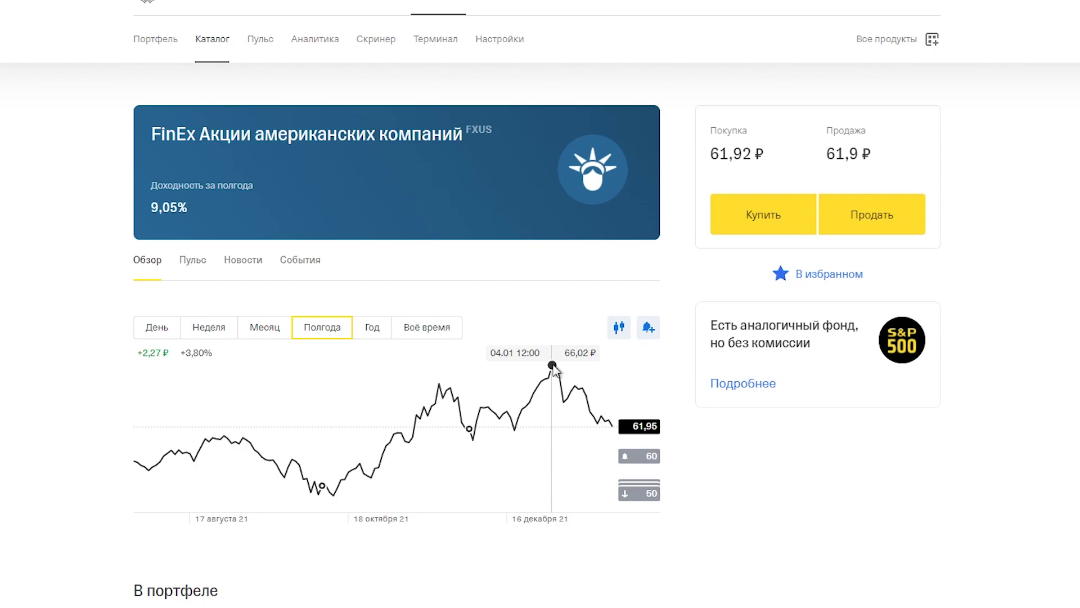
{"action": "left_click_drag", "start_coordinate": [552, 365], "coordinate": [609, 425]}
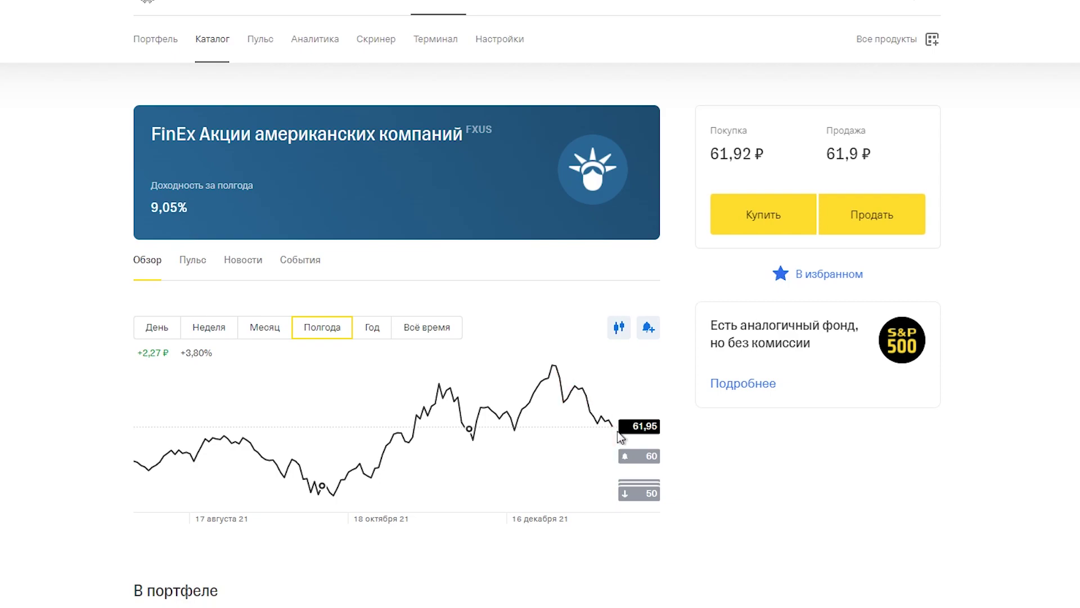
{"action": "left_click_drag", "start_coordinate": [553, 365], "coordinate": [617, 431]}
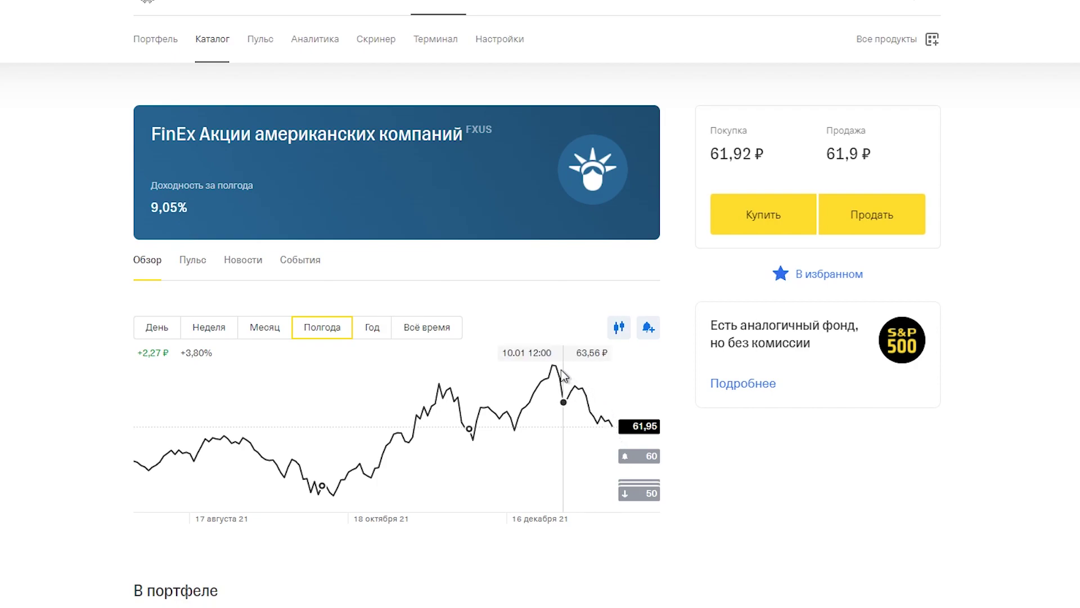
{"action": "left_click_drag", "start_coordinate": [553, 367], "coordinate": [612, 420]}
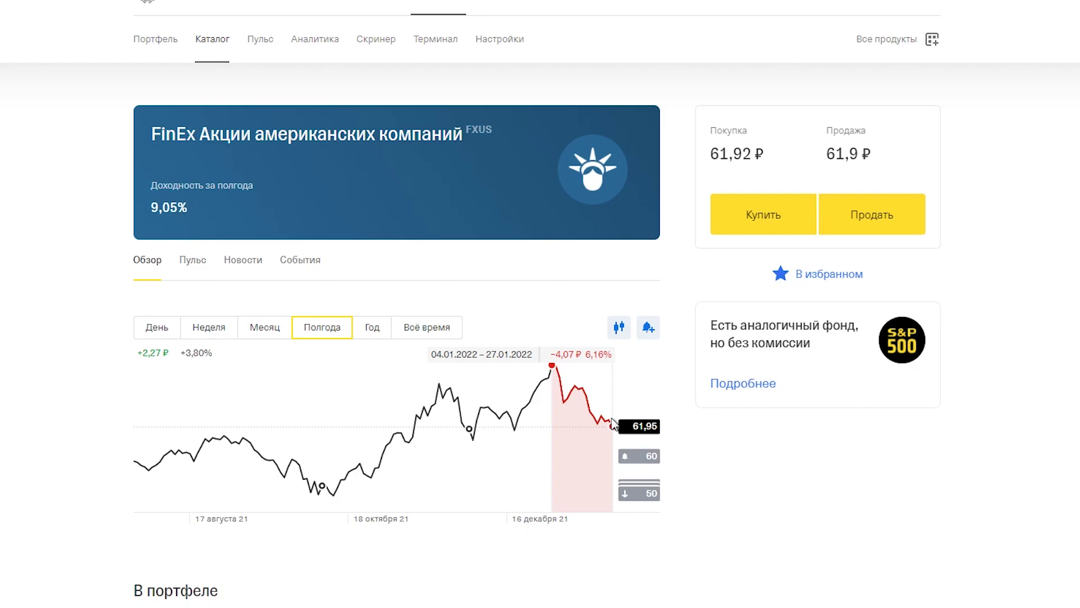
{"action": "left_click_drag", "start_coordinate": [614, 424], "coordinate": [586, 335]}
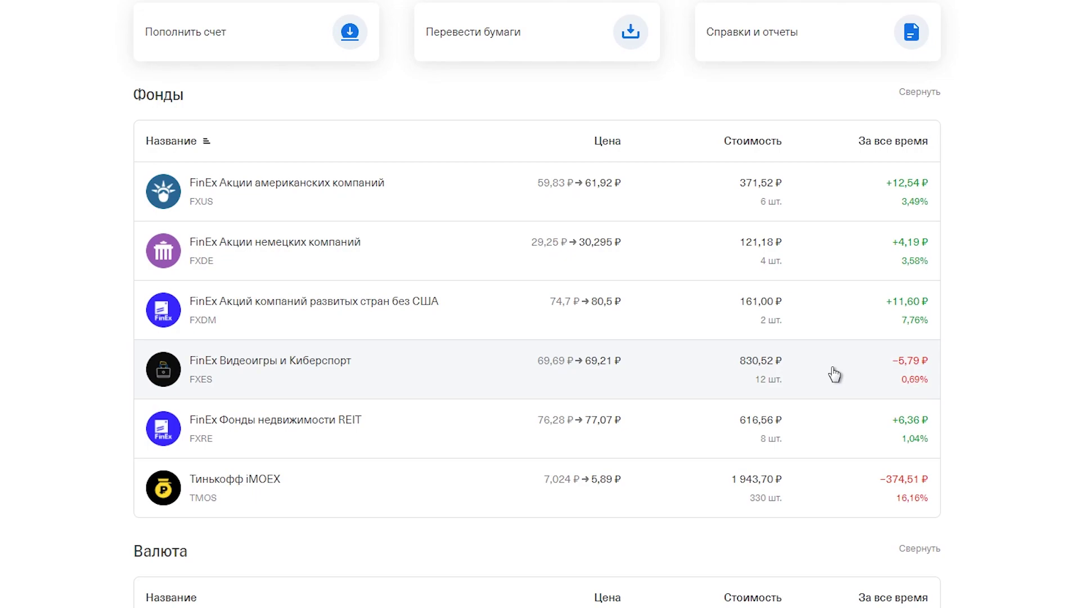
Top up the Фонды account with 300 ₽ from Tinkoff Black and return to the account's holdings
{"action": "scroll", "coordinate": [366, 310], "scroll_direction": "up", "scroll_amount": 5}
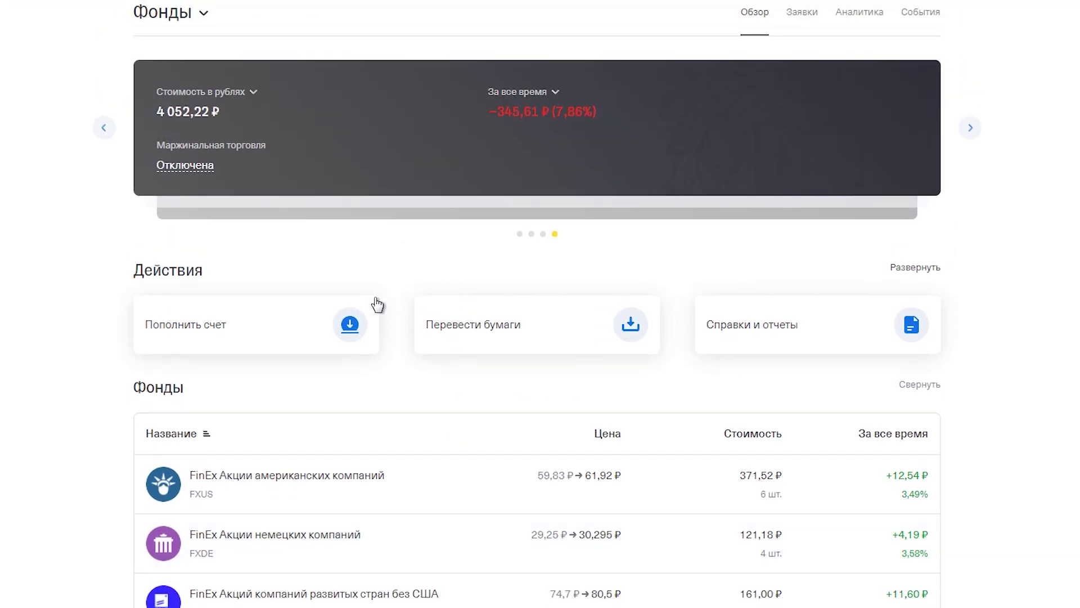
{"action": "left_click", "coordinate": [264, 327]}
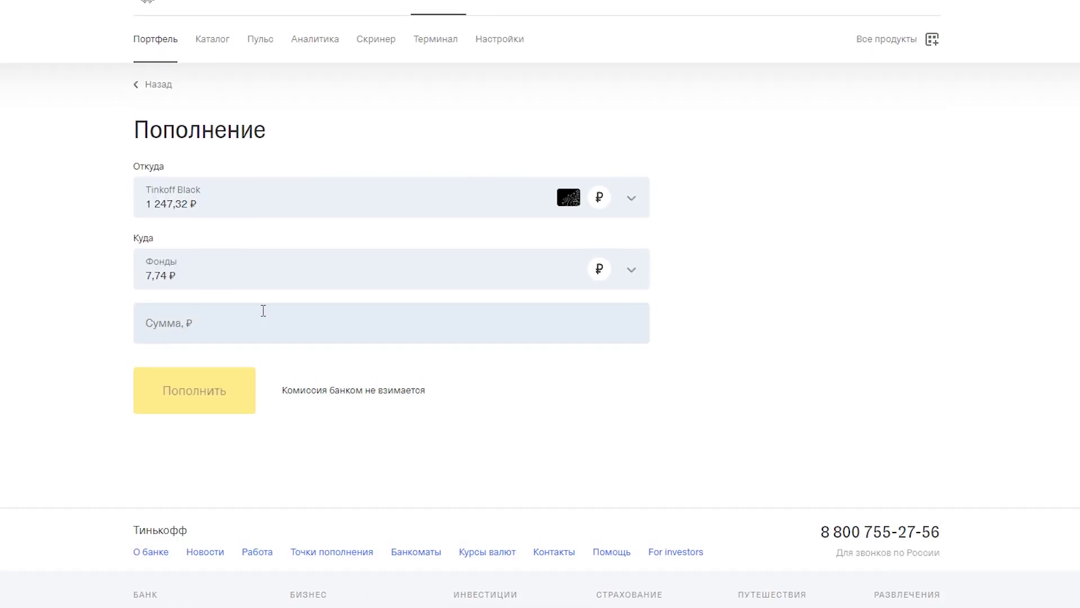
{"action": "left_click", "coordinate": [193, 337]}
{"action": "type", "text": "300"}
{"action": "left_click", "coordinate": [196, 391]}
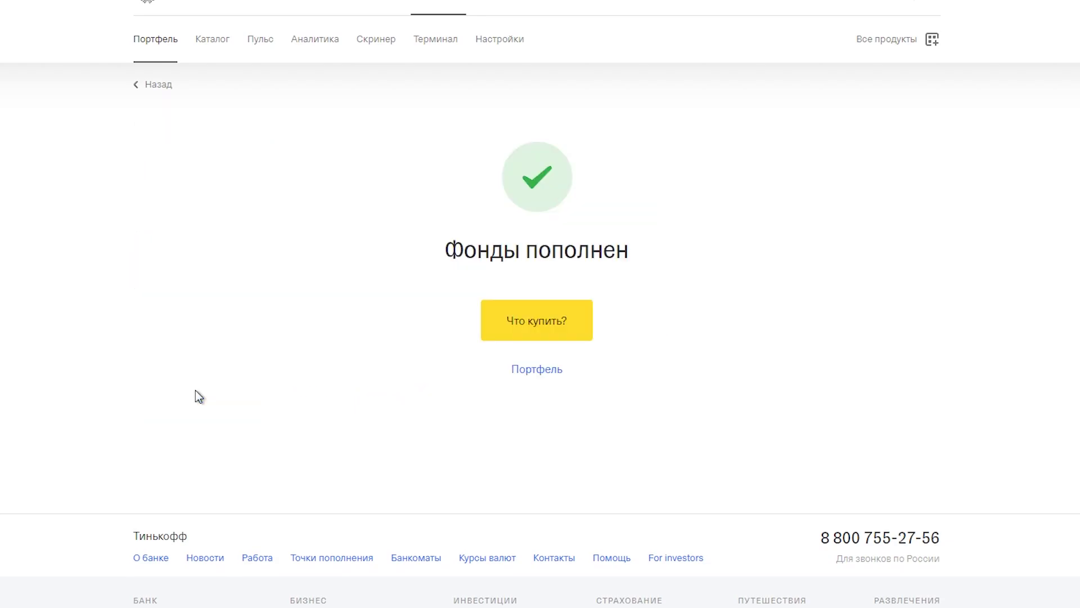
{"action": "left_click", "coordinate": [157, 85]}
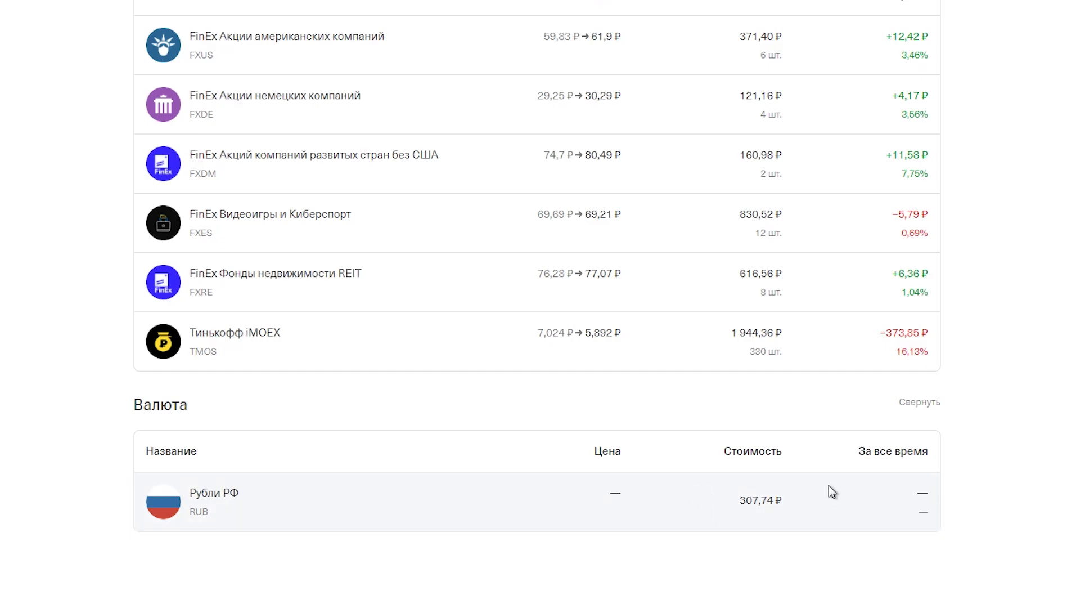
Open the FXUS fund from the holdings and check its half-year chart from the January peak to the latest price
{"action": "scroll", "coordinate": [828, 485], "scroll_direction": "up", "scroll_amount": 3}
{"action": "left_click", "coordinate": [466, 247]}
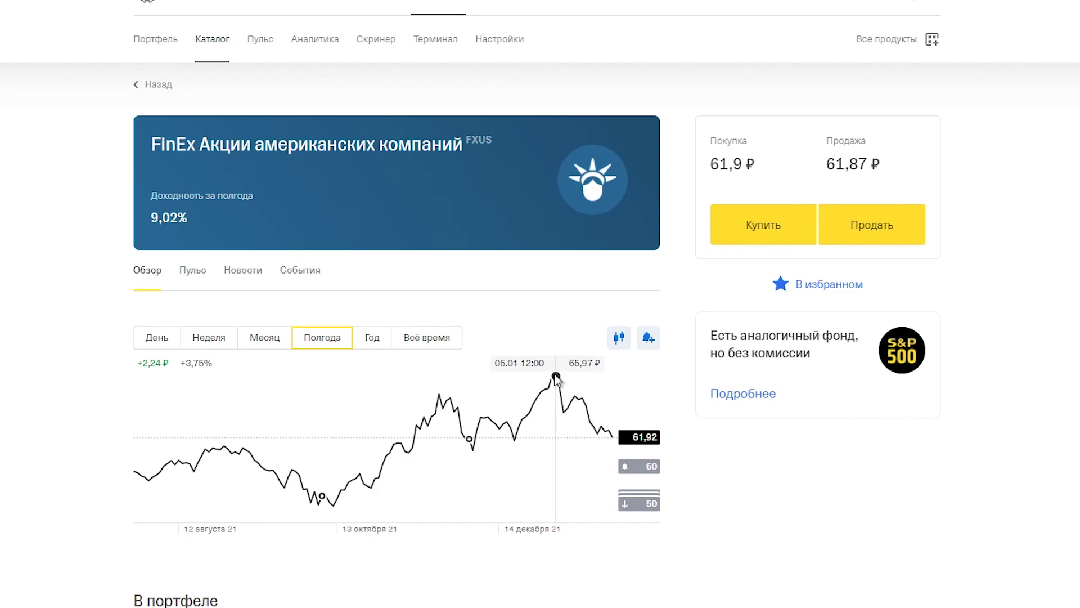
{"action": "left_click_drag", "start_coordinate": [552, 389], "coordinate": [613, 441]}
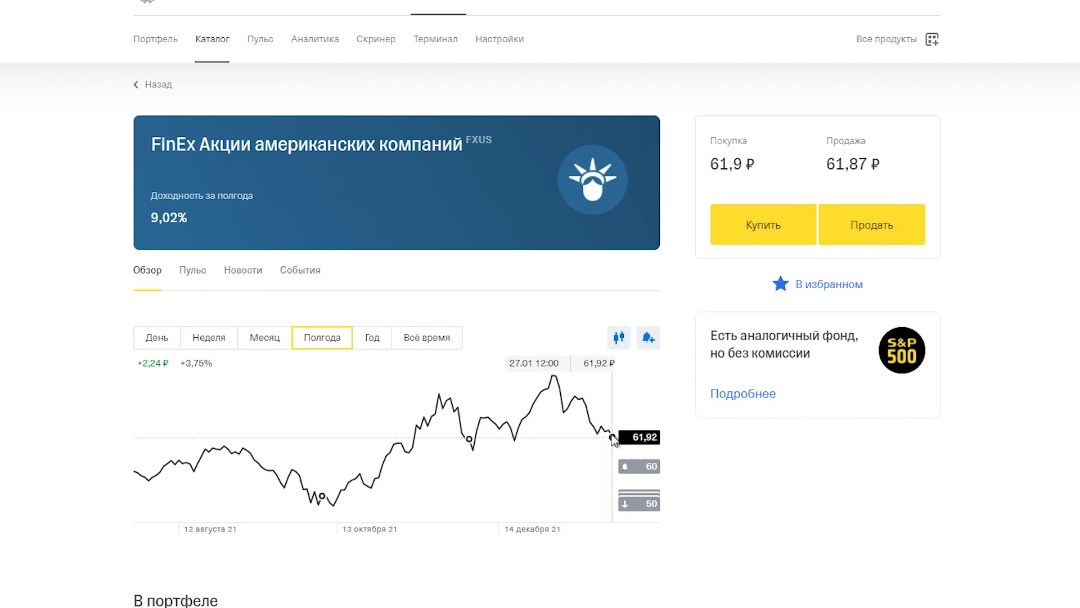
Place a limit order to buy 4 lots of FXUS at 61,95 ₽ from the Фонды account
{"action": "left_click", "coordinate": [755, 228]}
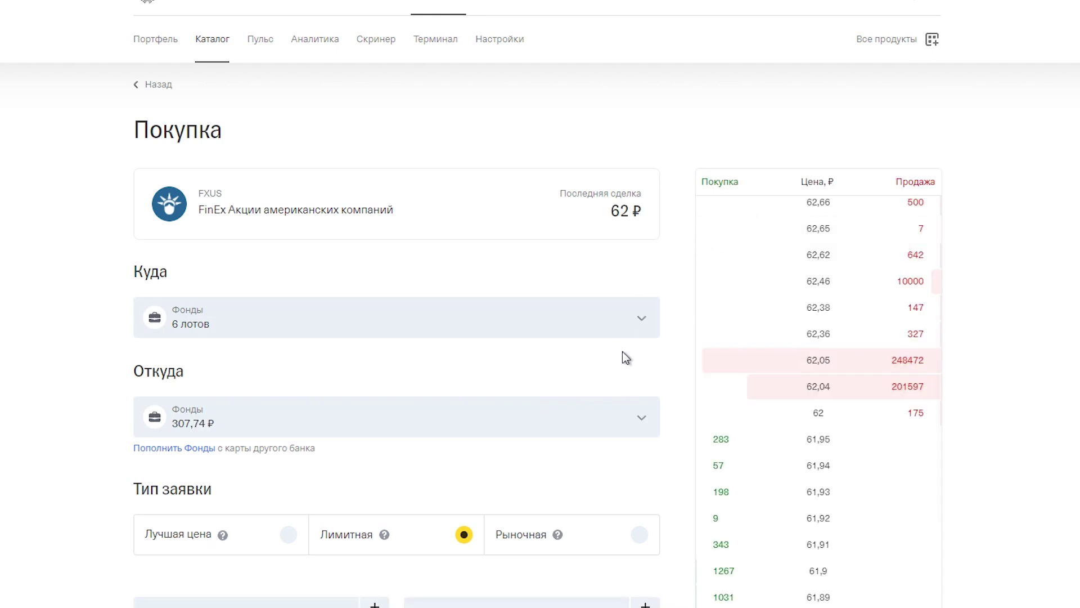
{"action": "scroll", "coordinate": [623, 354], "scroll_direction": "down", "scroll_amount": 3}
{"action": "left_click", "coordinate": [466, 455]}
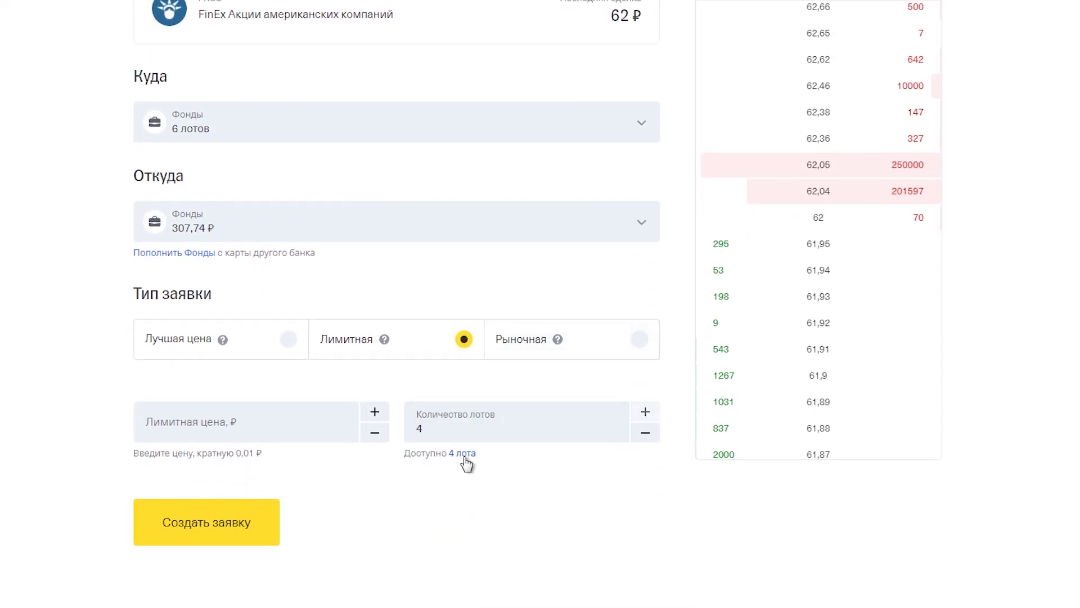
{"action": "scroll", "coordinate": [684, 367], "scroll_direction": "up", "scroll_amount": 2}
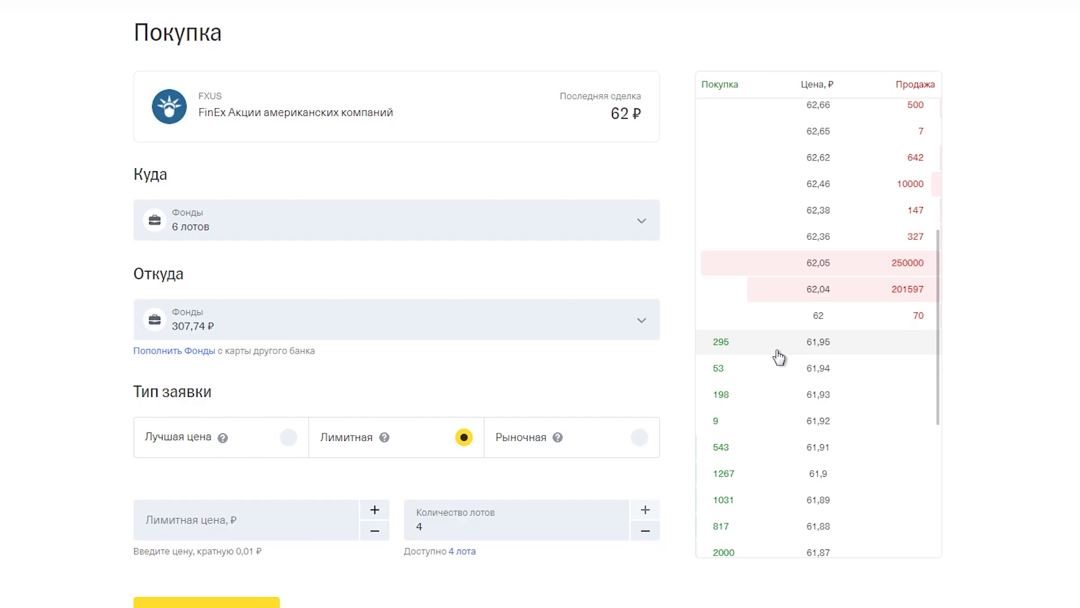
{"action": "left_click", "coordinate": [737, 350]}
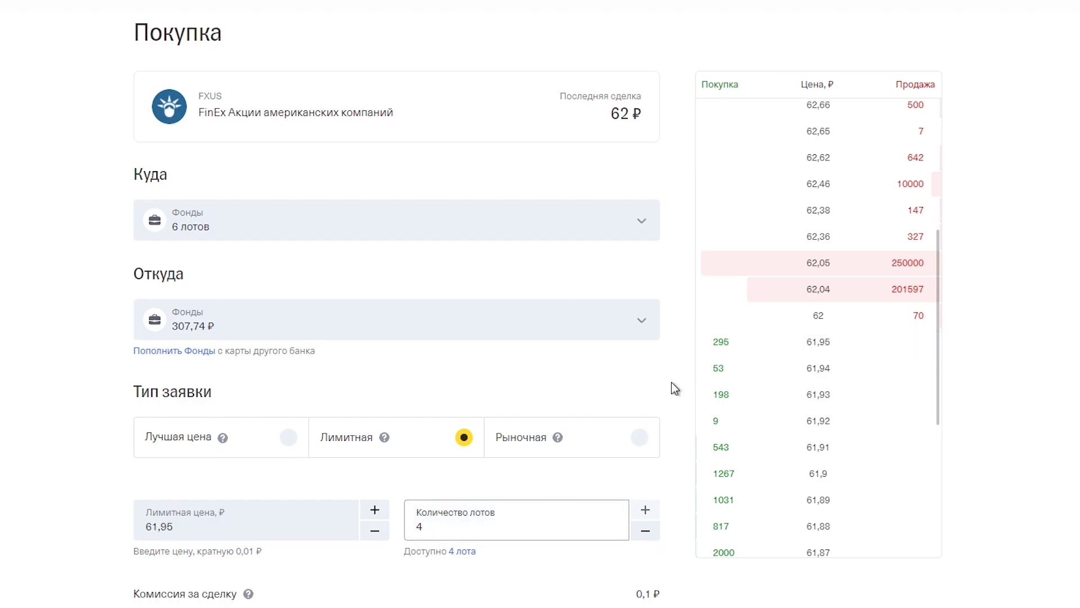
{"action": "scroll", "coordinate": [623, 450], "scroll_direction": "down", "scroll_amount": 2}
{"action": "left_click", "coordinate": [228, 602]}
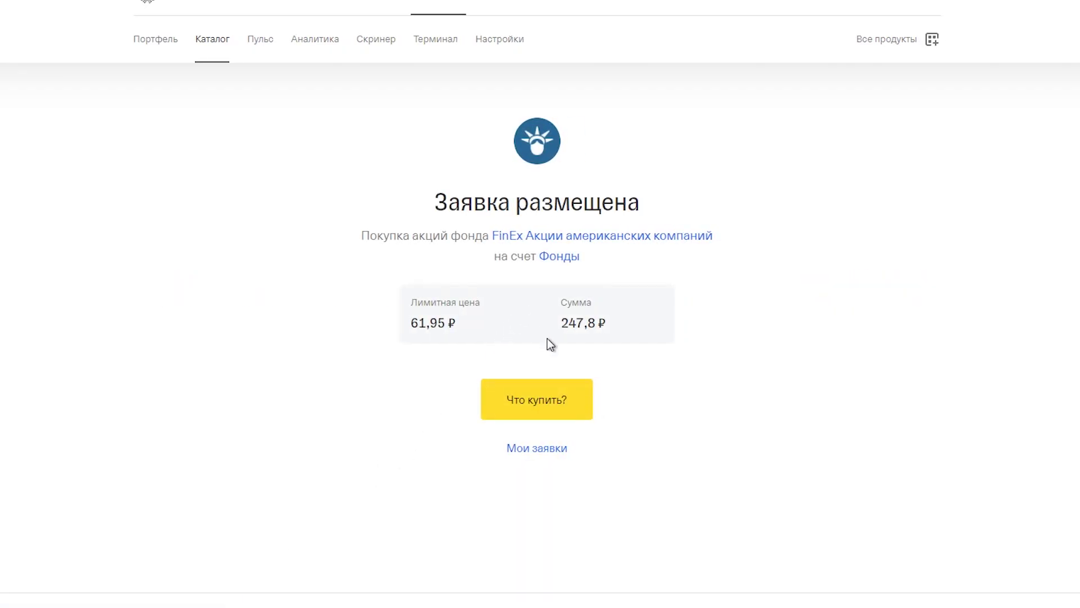
View the placed FXUS order among the active orders, then reopen the fund's purchase form
{"action": "left_click", "coordinate": [553, 455]}
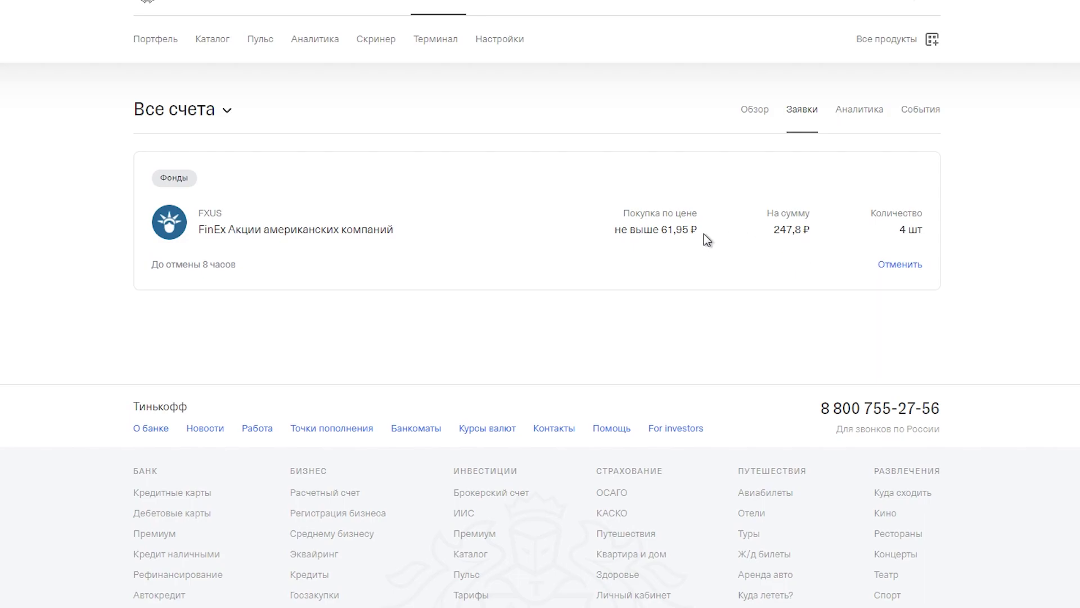
{"action": "left_click", "coordinate": [313, 231]}
{"action": "left_click", "coordinate": [744, 237]}
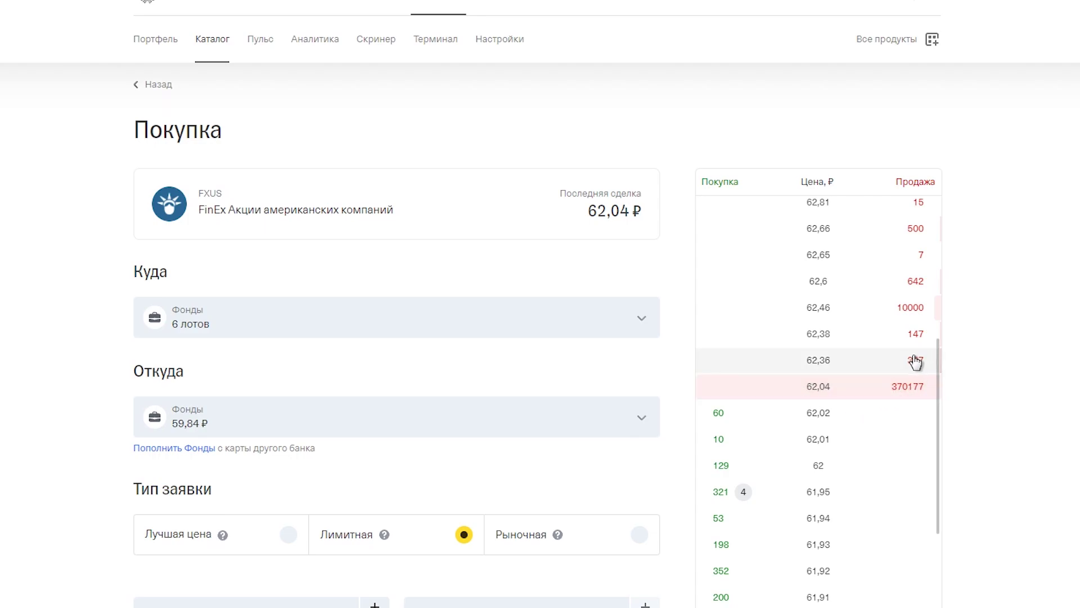
Examine the FXUS order book, comparing buy and sell volumes around the own order at 61,95 ₽
{"action": "scroll", "coordinate": [892, 345], "scroll_direction": "down", "scroll_amount": 5}
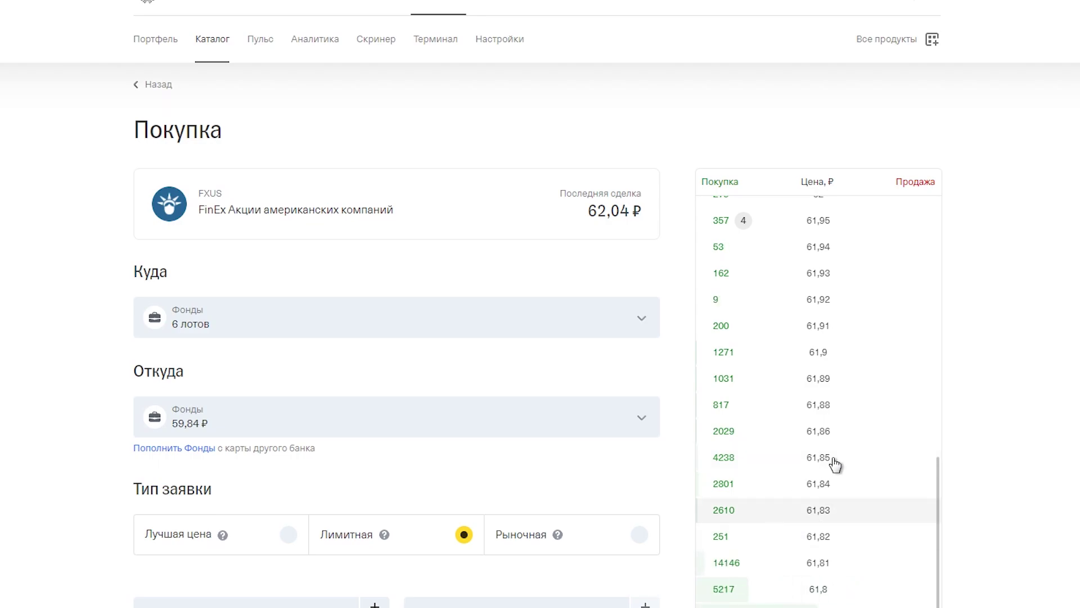
{"action": "scroll", "coordinate": [809, 514], "scroll_direction": "up", "scroll_amount": 4}
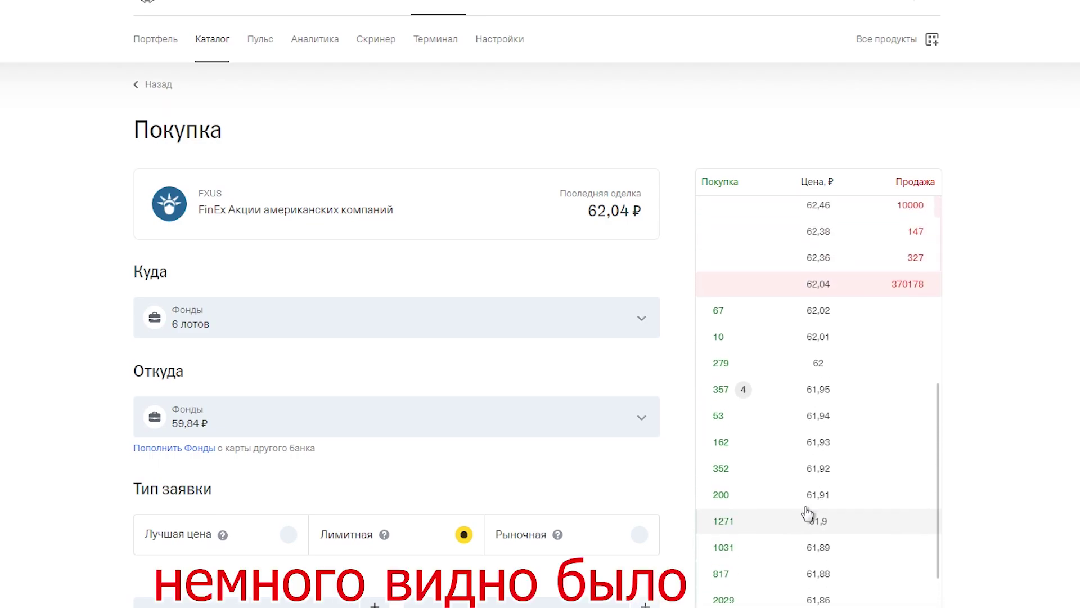
{"action": "scroll", "coordinate": [855, 529], "scroll_direction": "down", "scroll_amount": 5}
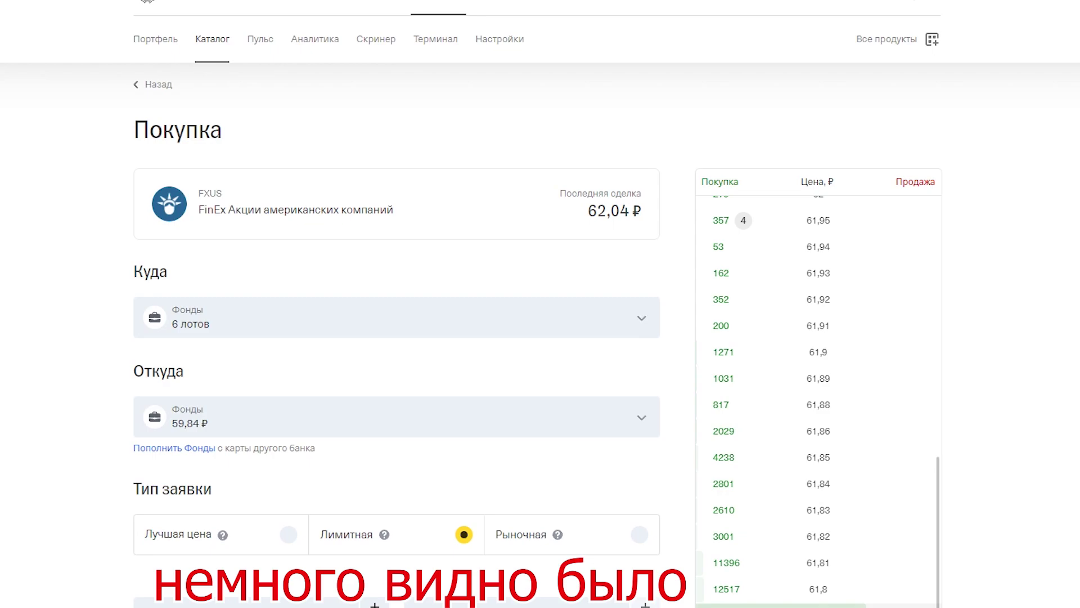
{"action": "scroll", "coordinate": [805, 411], "scroll_direction": "up", "scroll_amount": 5}
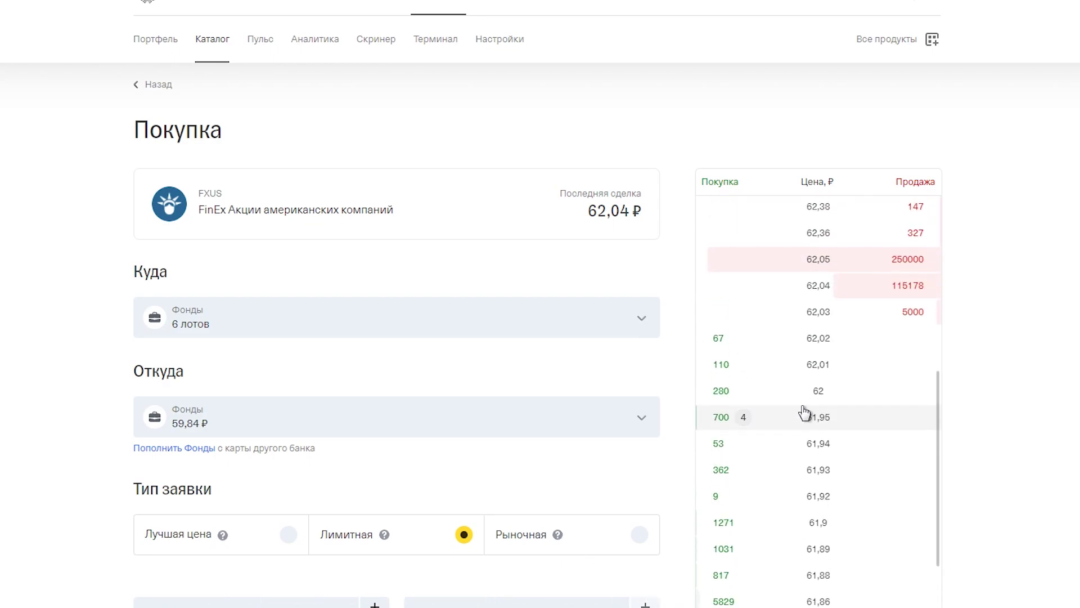
{"action": "scroll", "coordinate": [808, 411], "scroll_direction": "up", "scroll_amount": 2}
{"action": "scroll", "coordinate": [810, 416], "scroll_direction": "down", "scroll_amount": 4}
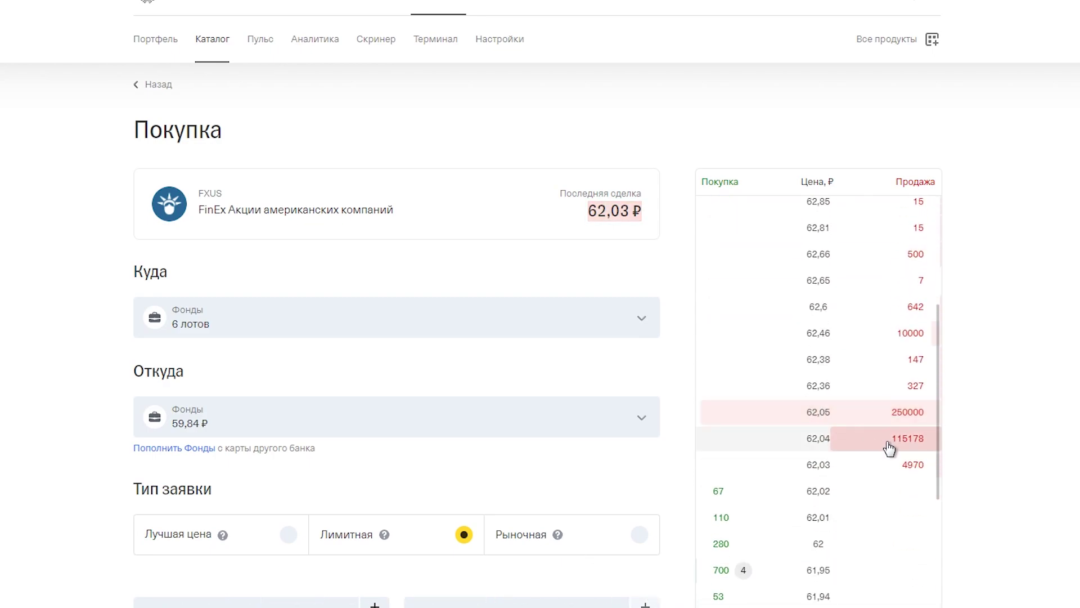
{"action": "scroll", "coordinate": [888, 448], "scroll_direction": "down", "scroll_amount": 2}
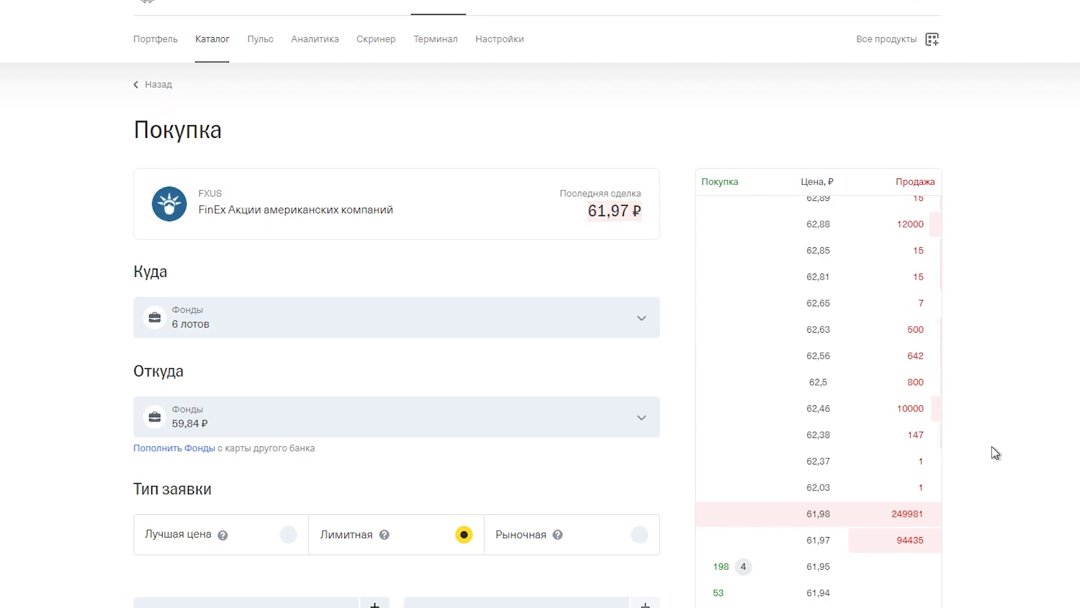
{"action": "scroll", "coordinate": [922, 442], "scroll_direction": "down", "scroll_amount": 3}
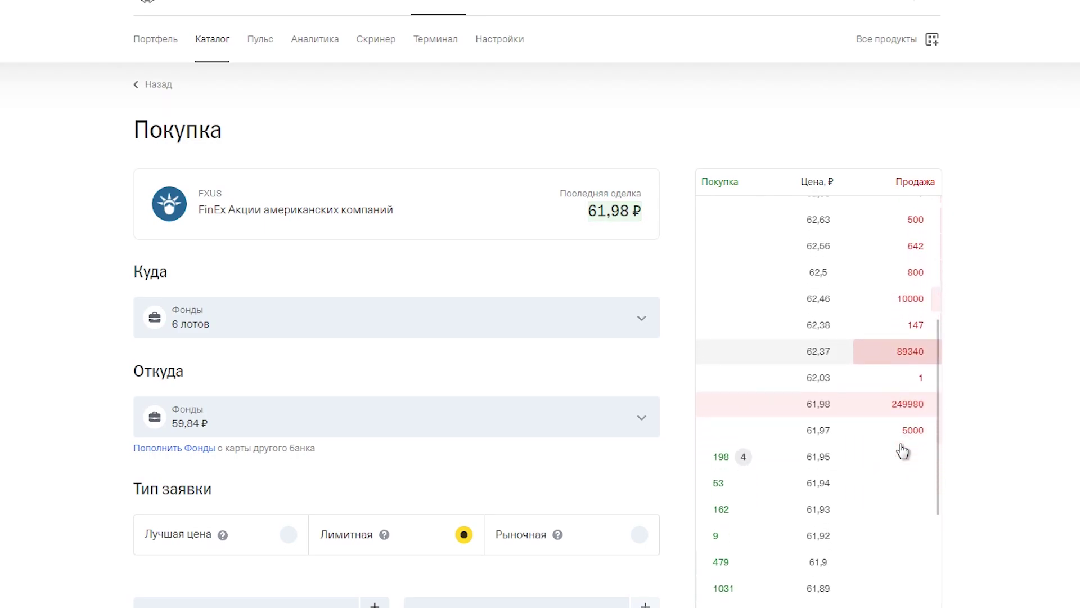
{"action": "scroll", "coordinate": [921, 405], "scroll_direction": "up", "scroll_amount": 2}
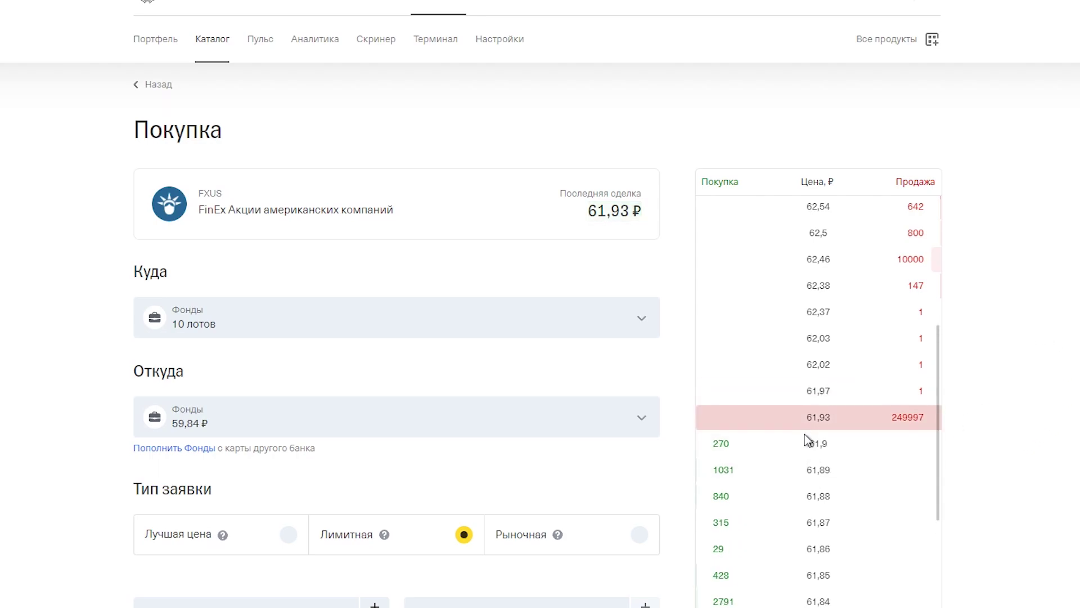
Open the FXUS fund's events, view the details of today's purchase of 4 shares, and close them
{"action": "left_click", "coordinate": [157, 89]}
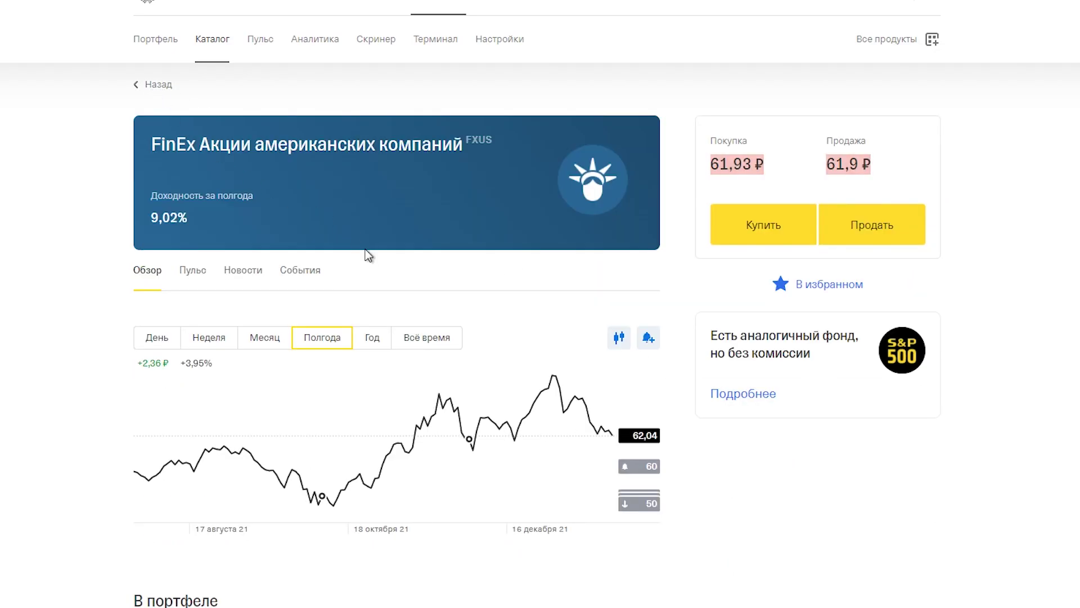
{"action": "left_click", "coordinate": [311, 276]}
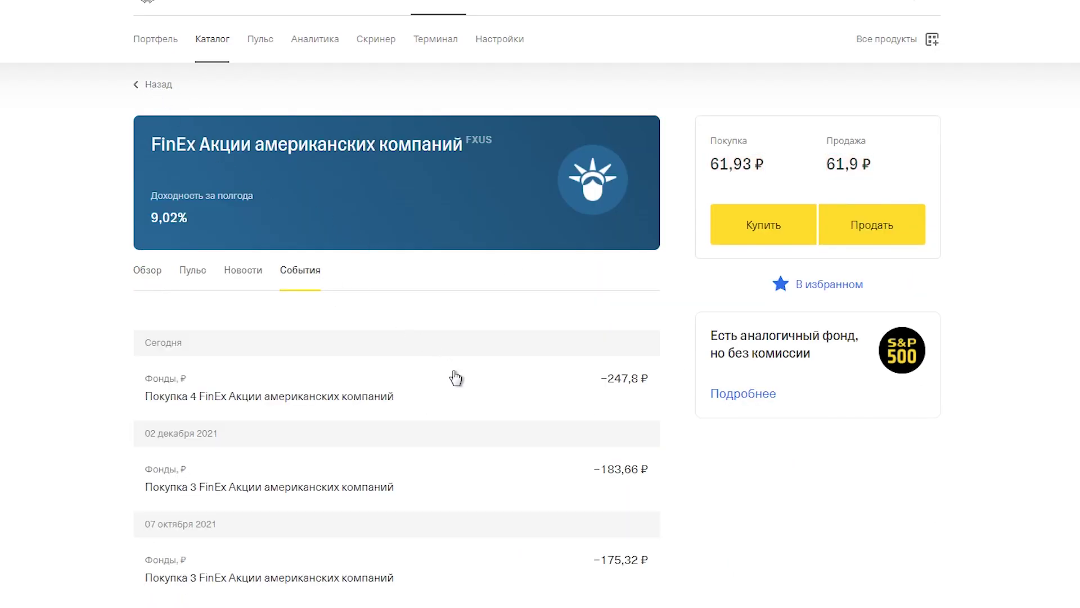
{"action": "left_click", "coordinate": [431, 394]}
{"action": "left_click", "coordinate": [260, 445]}
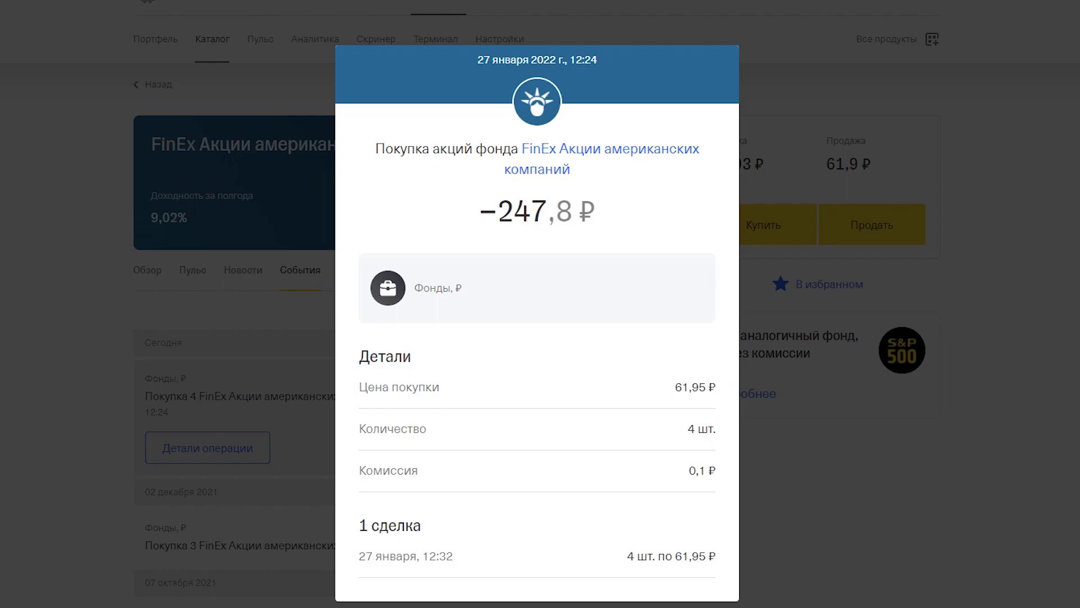
{"action": "left_click", "coordinate": [580, 40]}
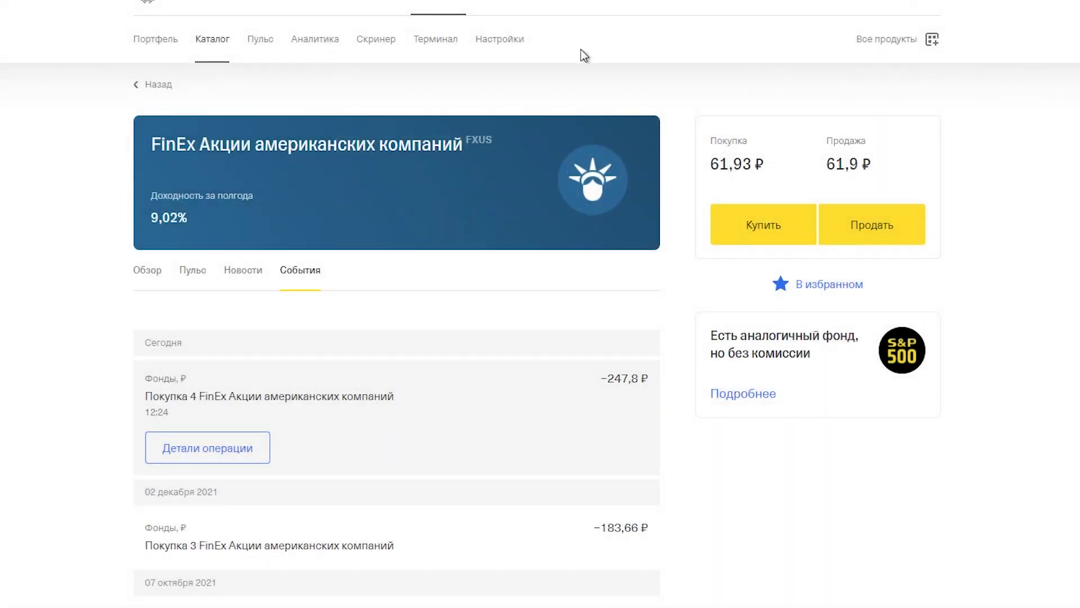
Open the Фонды account from the portfolio overview and review the price, value and return of its fund holdings
{"action": "left_click", "coordinate": [155, 45]}
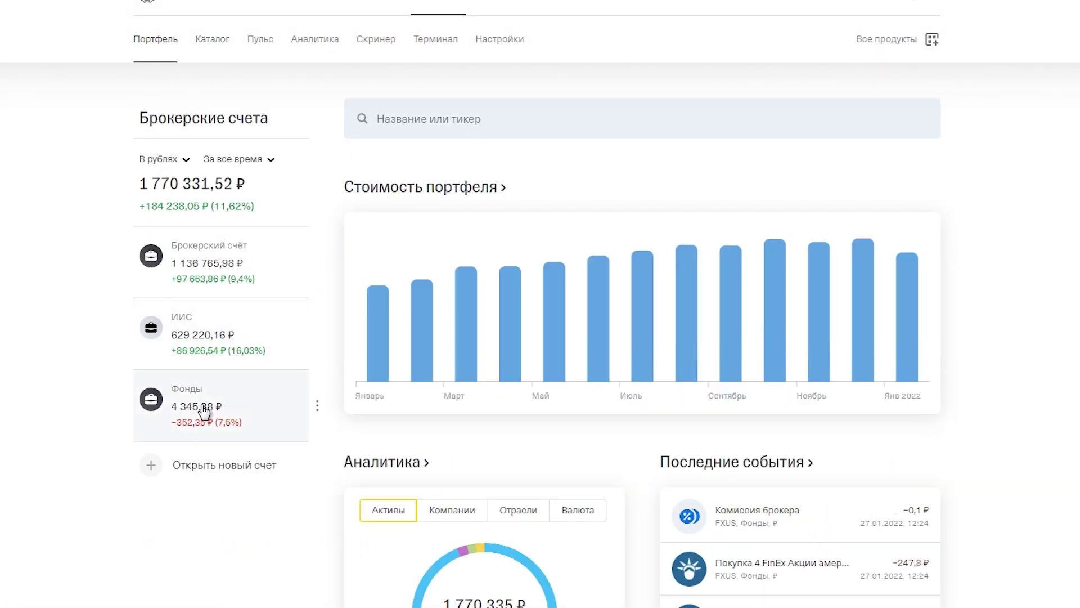
{"action": "left_click", "coordinate": [205, 412]}
{"action": "scroll", "coordinate": [456, 436], "scroll_direction": "down", "scroll_amount": 5}
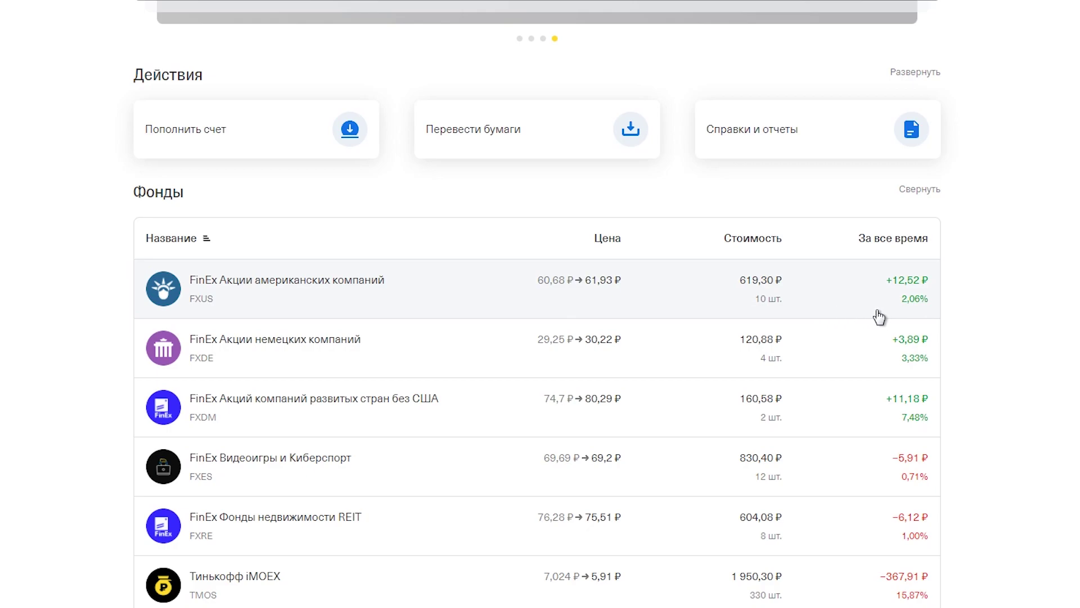
{"action": "scroll", "coordinate": [911, 328], "scroll_direction": "down", "scroll_amount": 2}
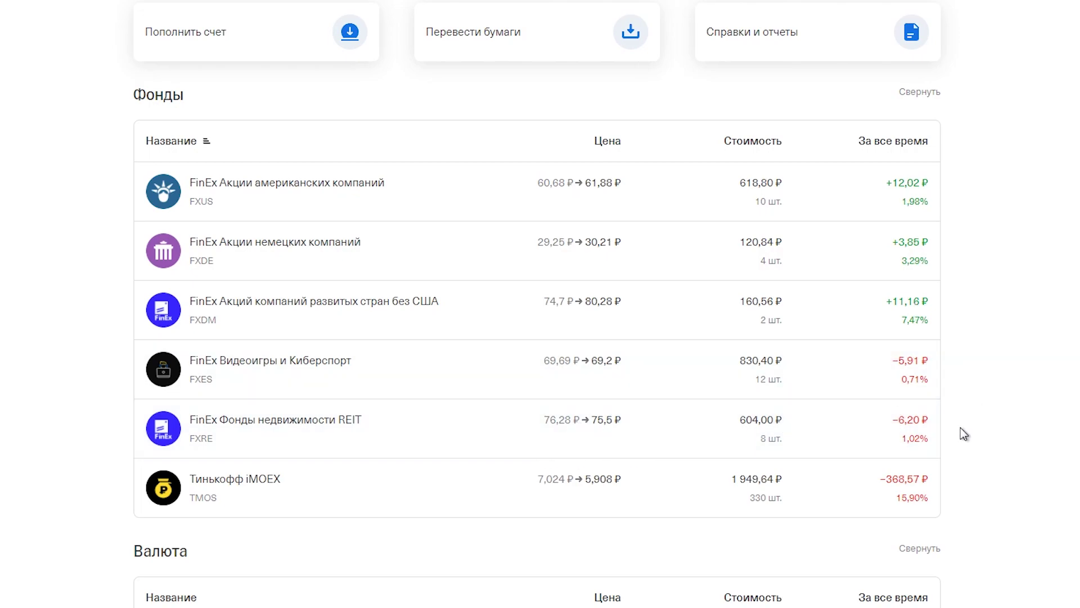
{"action": "scroll", "coordinate": [1046, 397], "scroll_direction": "down", "scroll_amount": 1}
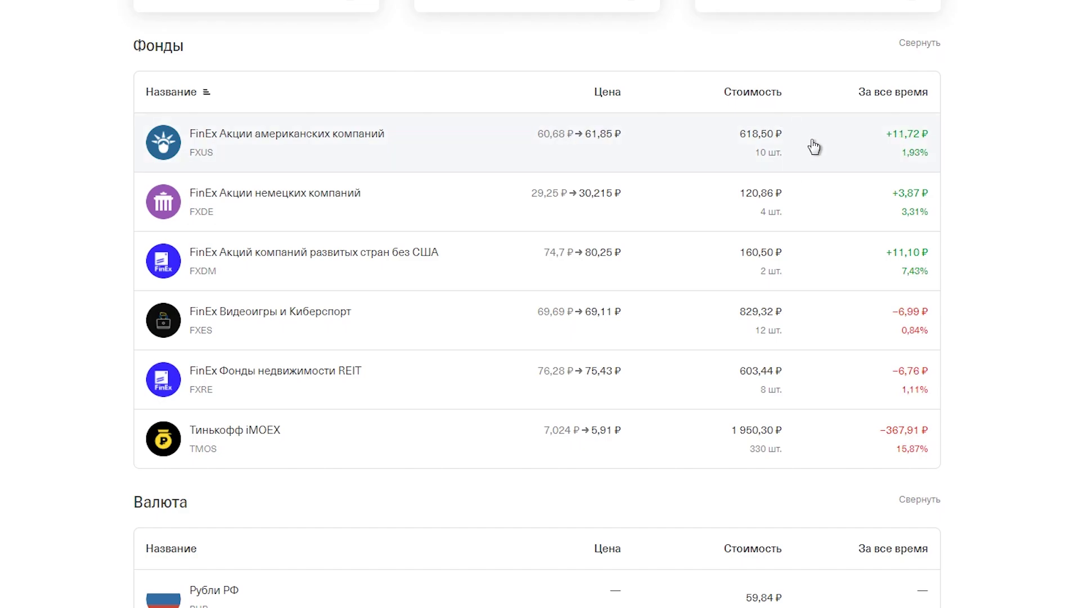
Open the FXUS fund, check the decline since the January peak on its half-year chart, and return to the holdings list
{"action": "left_click", "coordinate": [700, 149]}
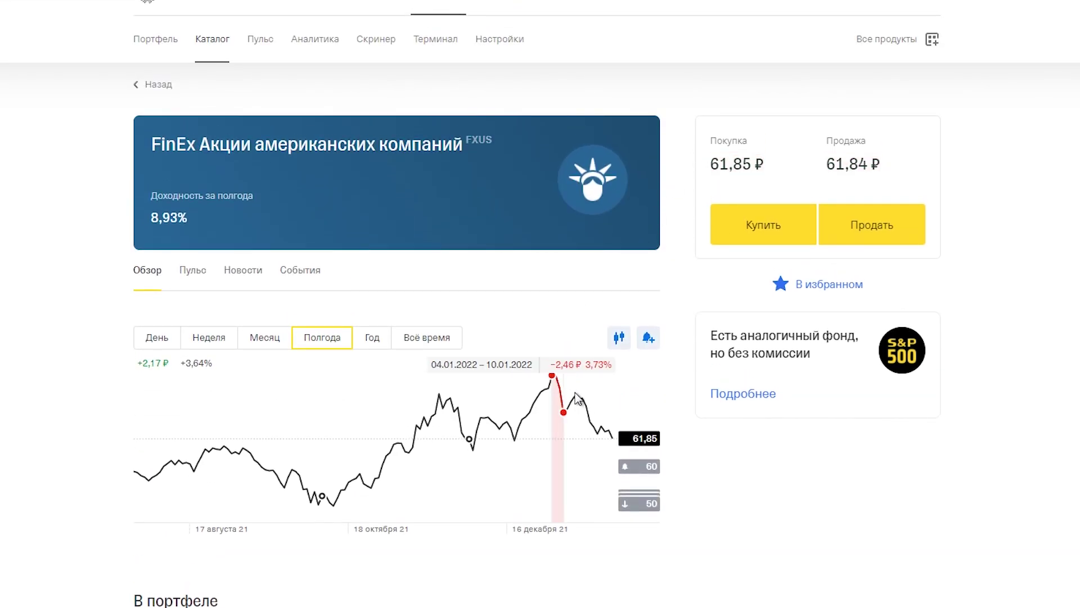
{"action": "left_click_drag", "start_coordinate": [575, 392], "coordinate": [611, 433]}
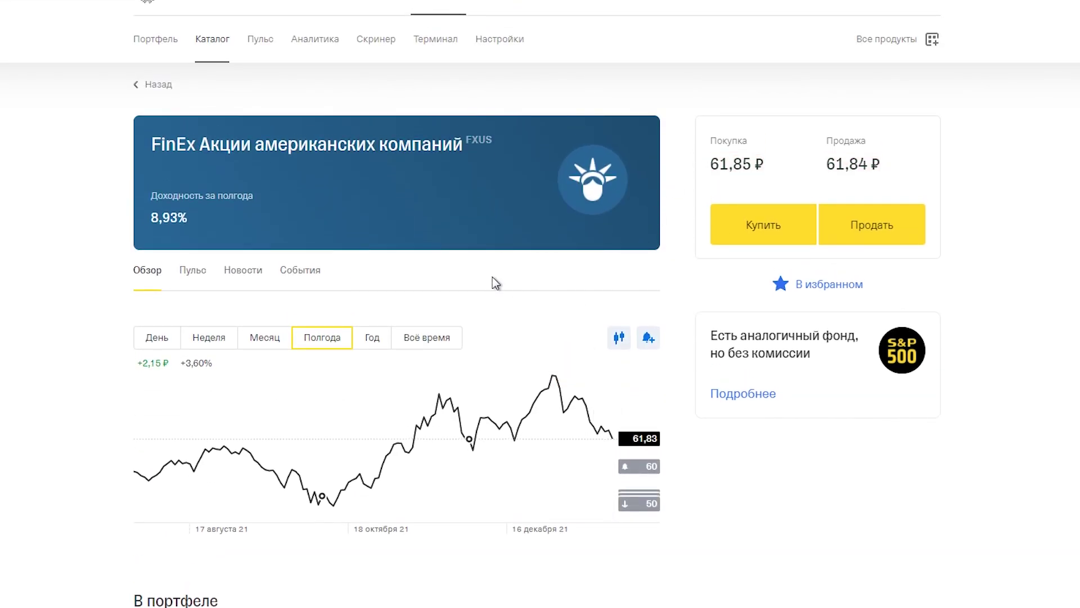
{"action": "left_click", "coordinate": [156, 84]}
{"action": "scroll", "coordinate": [369, 354], "scroll_direction": "down", "scroll_amount": 8}
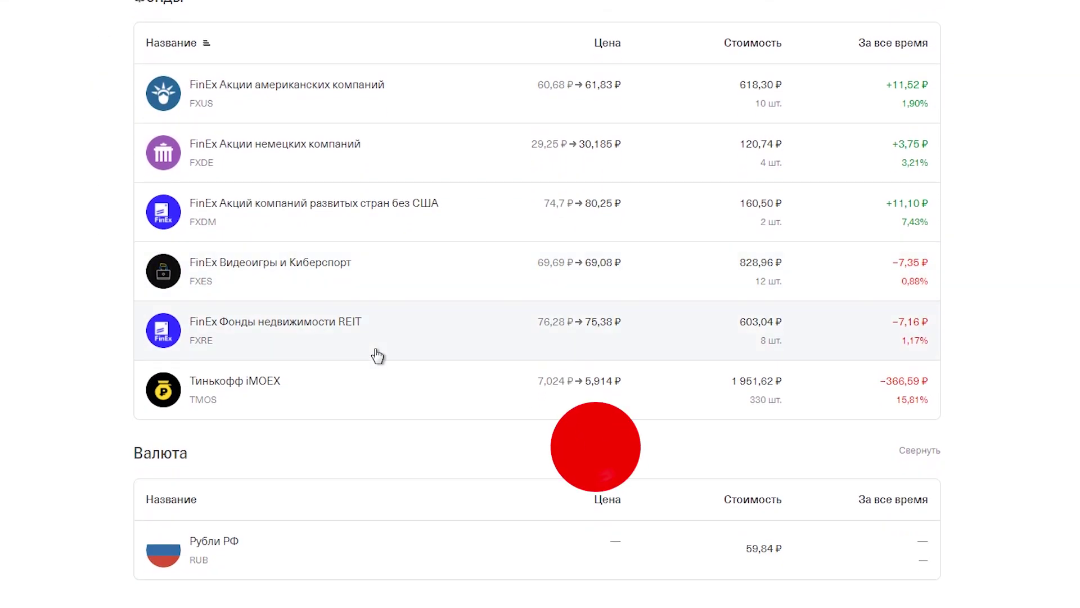